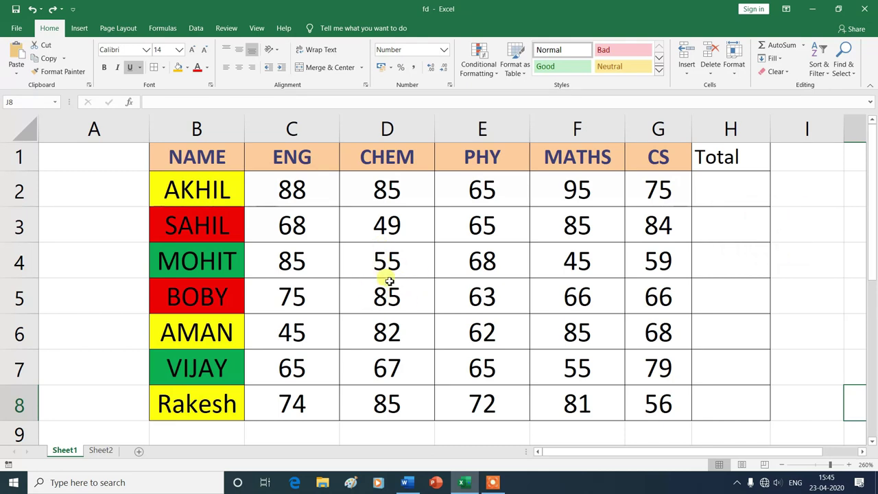
- Apply Clear All to the empty cell D9, then reopen and dismiss the Clear list
{"action": "left_click", "coordinate": [387, 432]}
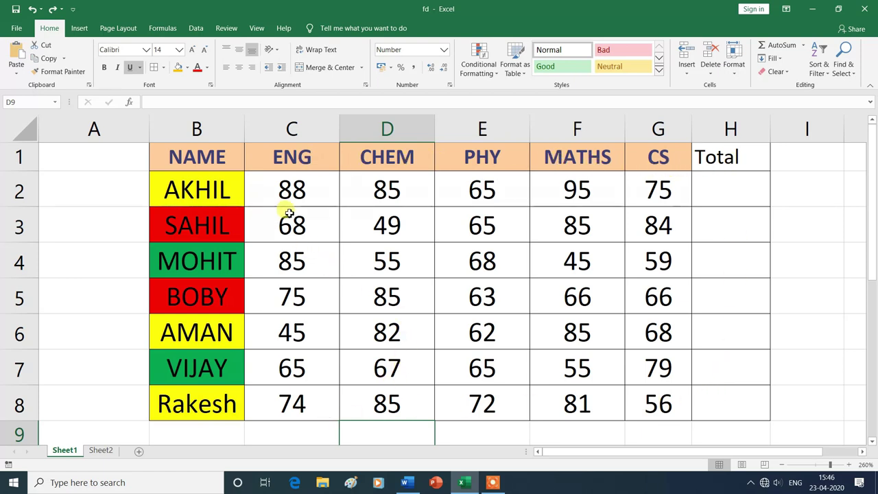
{"action": "left_click", "coordinate": [785, 73]}
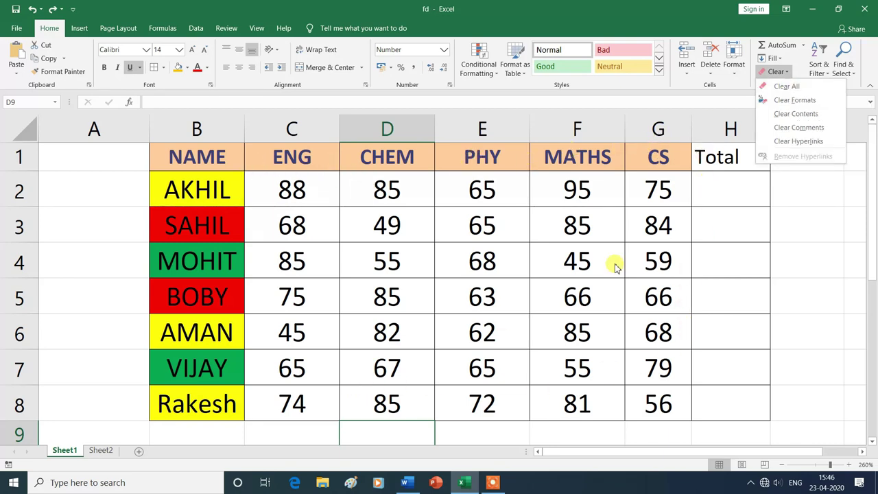
{"action": "left_click", "coordinate": [788, 91]}
{"action": "left_click", "coordinate": [776, 71]}
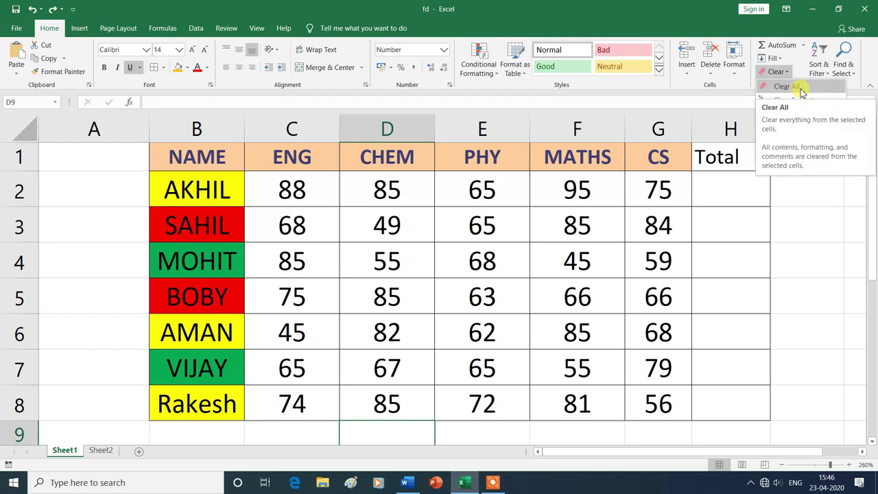
{"action": "left_click", "coordinate": [817, 229]}
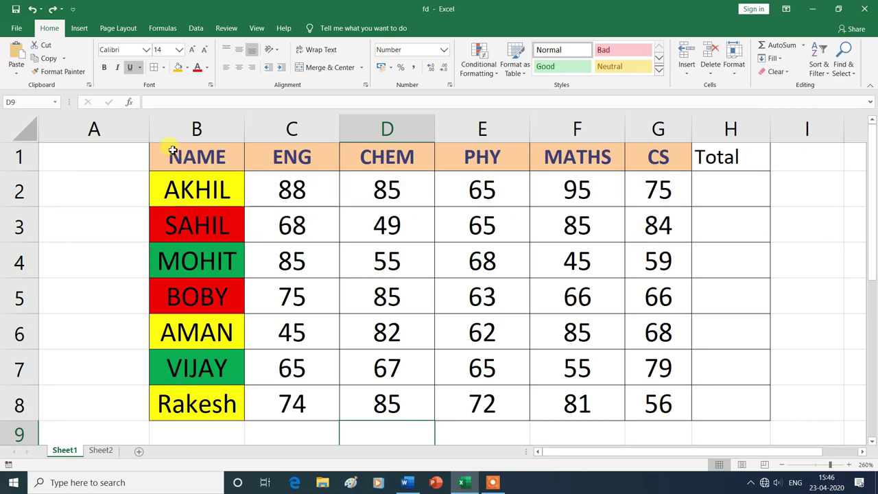
- Clear everything from the marks table, then undo twice to restore it
{"action": "mouse_move", "coordinate": [173, 150]}
{"action": "left_mouse_down"}
{"action": "mouse_move", "coordinate": [659, 393]}
{"action": "mouse_move", "coordinate": [714, 406]}
{"action": "left_mouse_up"}
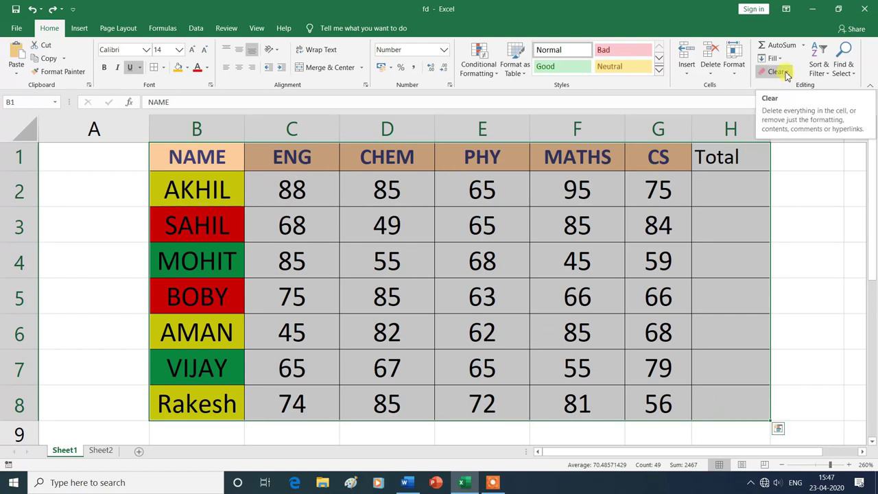
{"action": "left_click", "coordinate": [786, 73]}
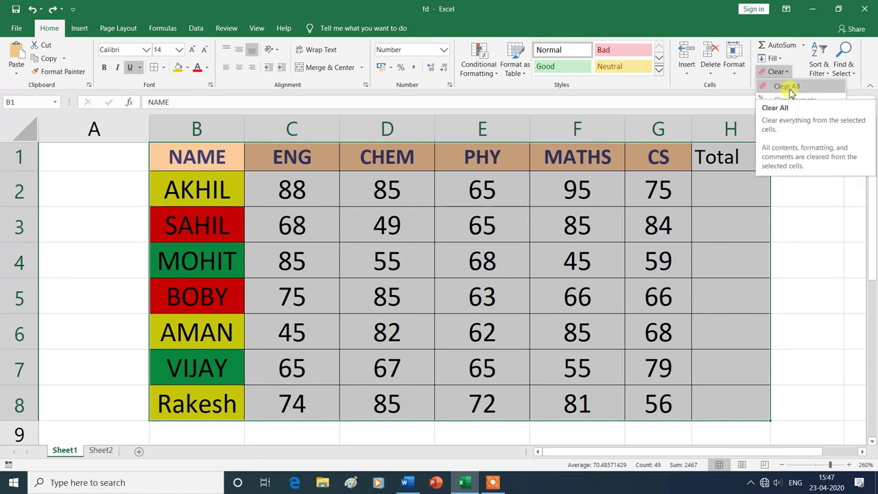
{"action": "left_click", "coordinate": [788, 87]}
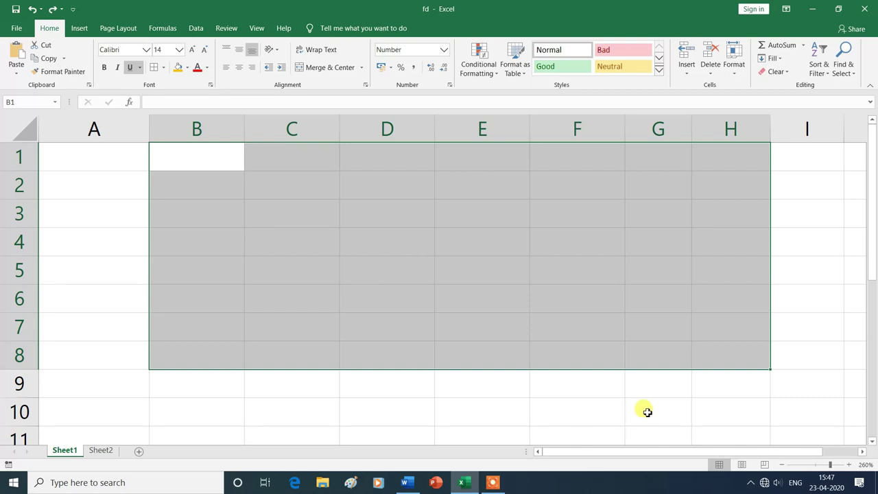
{"action": "left_click", "coordinate": [645, 412]}
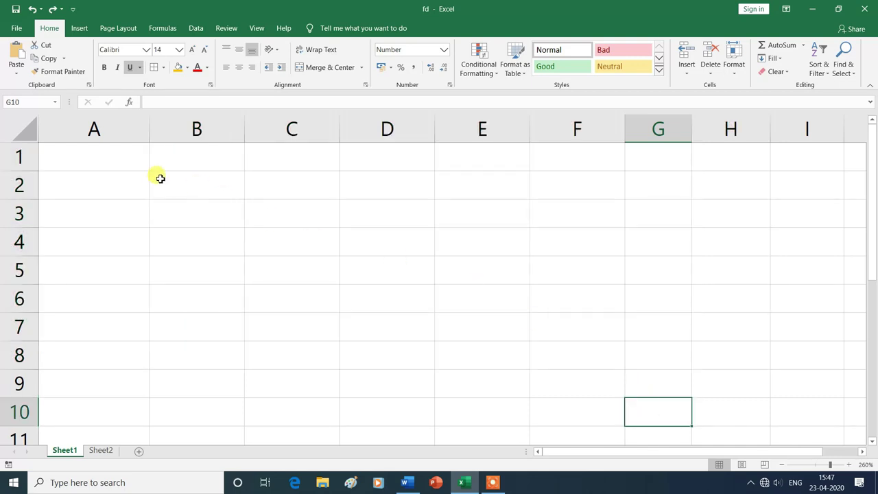
{"action": "key", "text": "ctrl+z"}
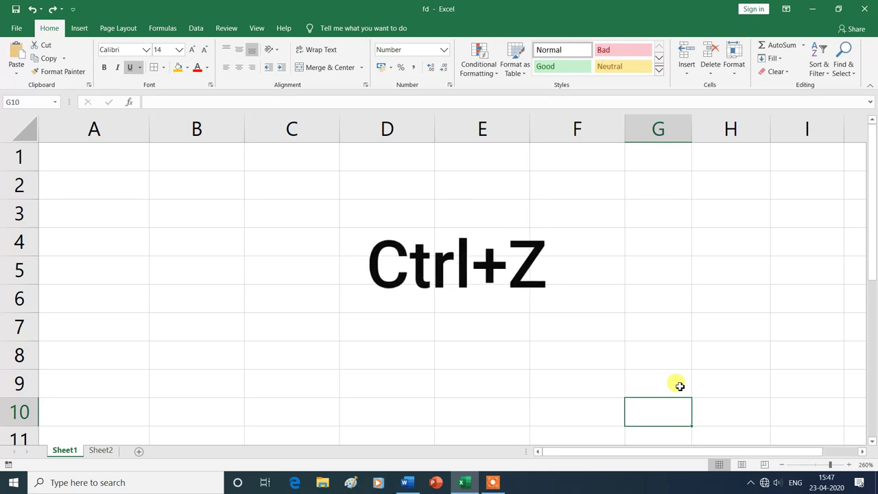
{"action": "key", "text": "ctrl+z"}
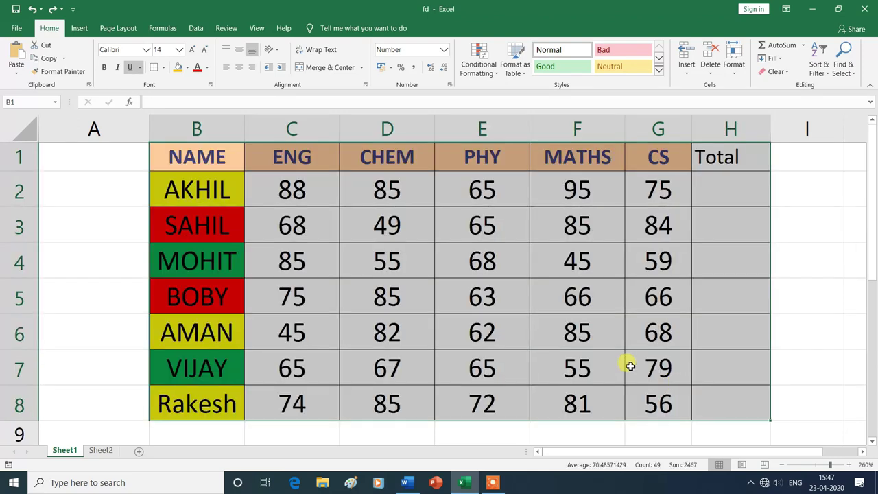
- Select the whole marks table and apply Clear Formats, keeping names and scores
{"action": "left_click", "coordinate": [594, 438]}
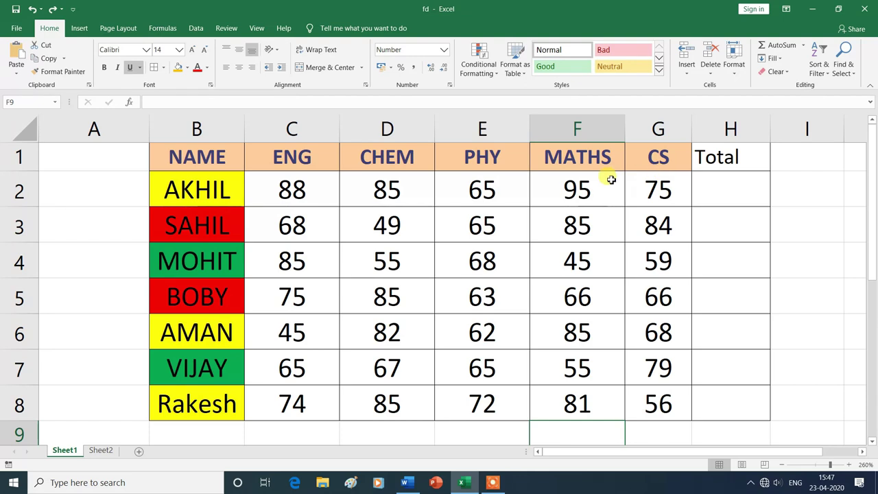
{"action": "mouse_move", "coordinate": [166, 151]}
{"action": "left_mouse_down"}
{"action": "mouse_move", "coordinate": [704, 410]}
{"action": "mouse_move", "coordinate": [729, 412]}
{"action": "left_mouse_up"}
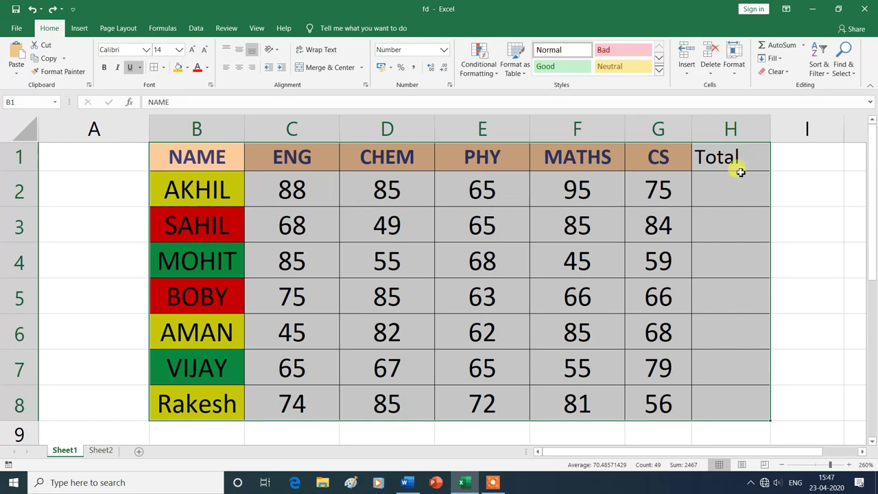
{"action": "left_click", "coordinate": [789, 76]}
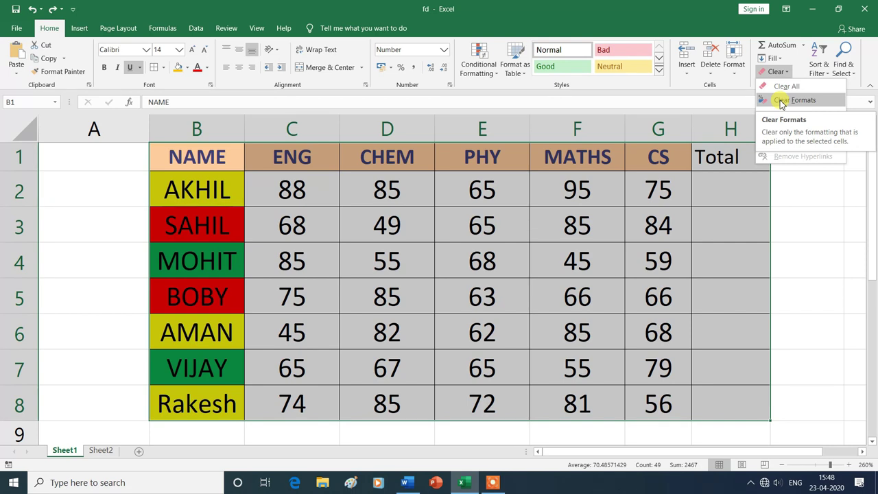
{"action": "left_click", "coordinate": [781, 102]}
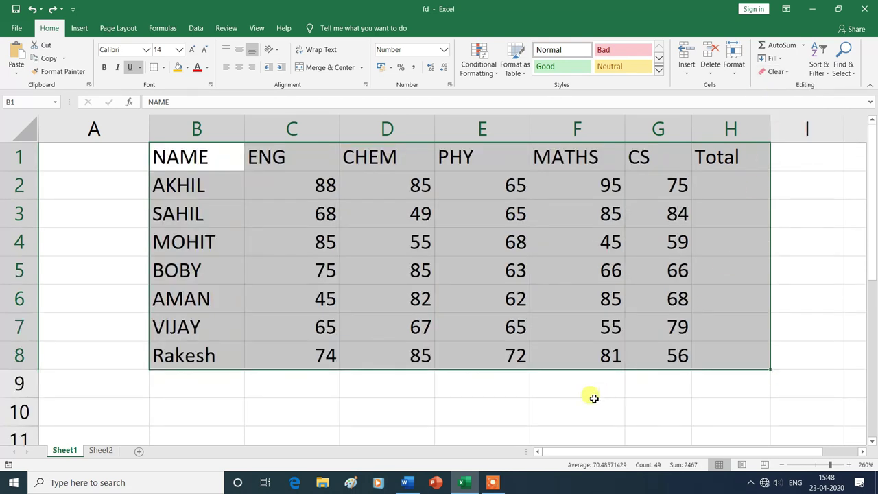
- Undo the format removal to restore colours and bold headings, then reselect the table through Total
{"action": "left_click", "coordinate": [563, 420]}
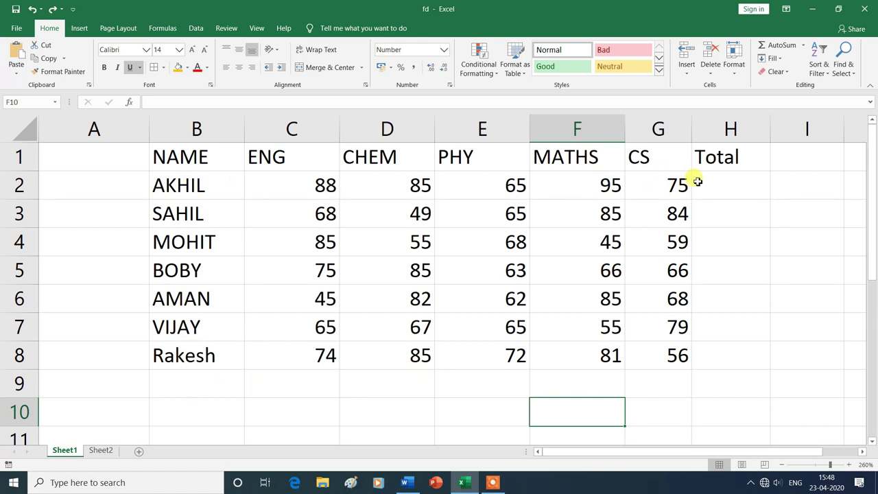
{"action": "key", "text": "ctrl+z"}
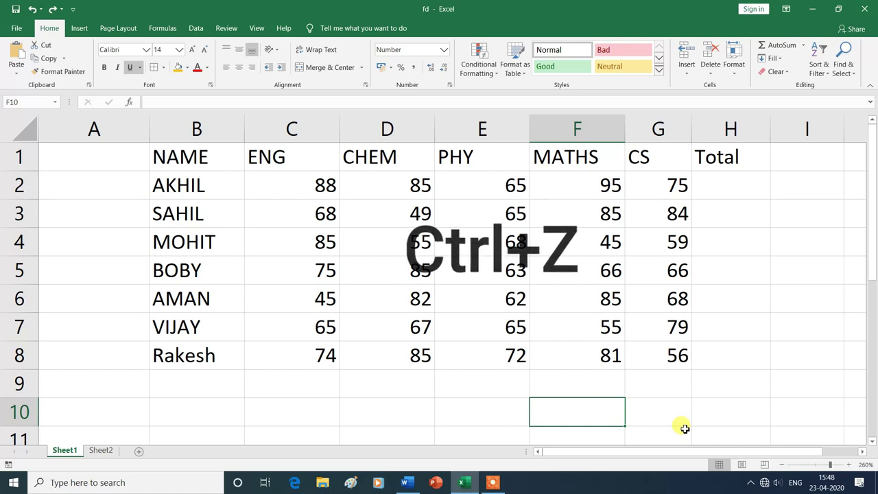
{"action": "key", "text": "ctrl+z"}
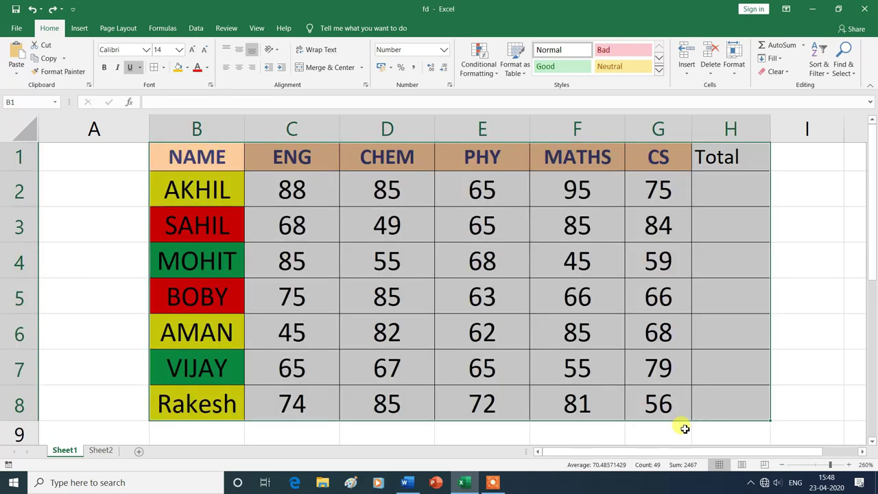
{"action": "left_click", "coordinate": [604, 436]}
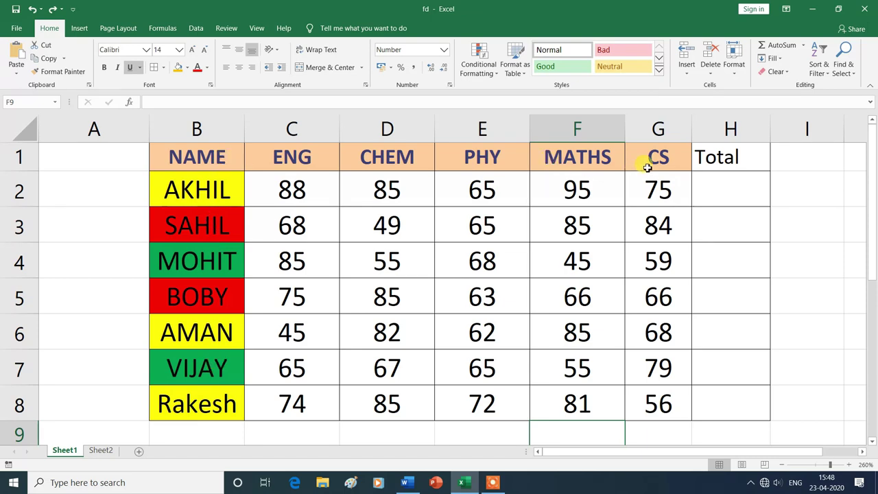
{"action": "left_click_drag", "start_coordinate": [177, 151], "coordinate": [718, 403]}
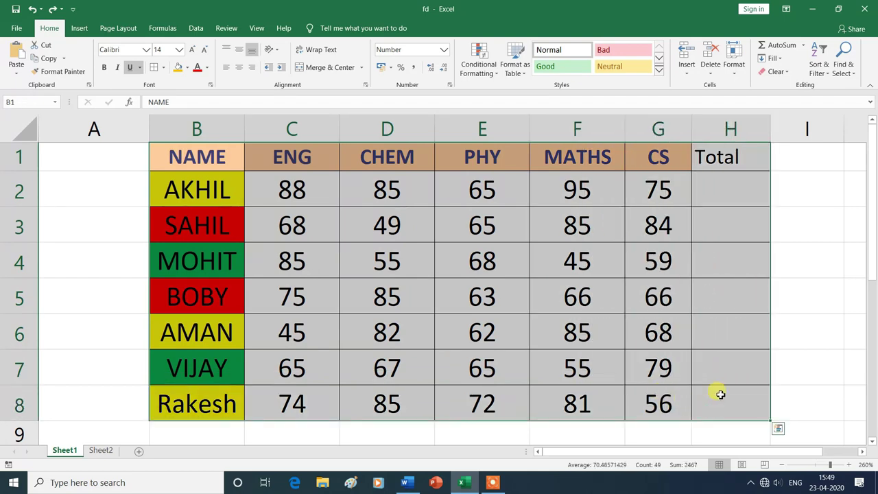
- Apply Clear Contents to the table, keeping formatting, then undo twice to restore the values
{"action": "left_click", "coordinate": [786, 74]}
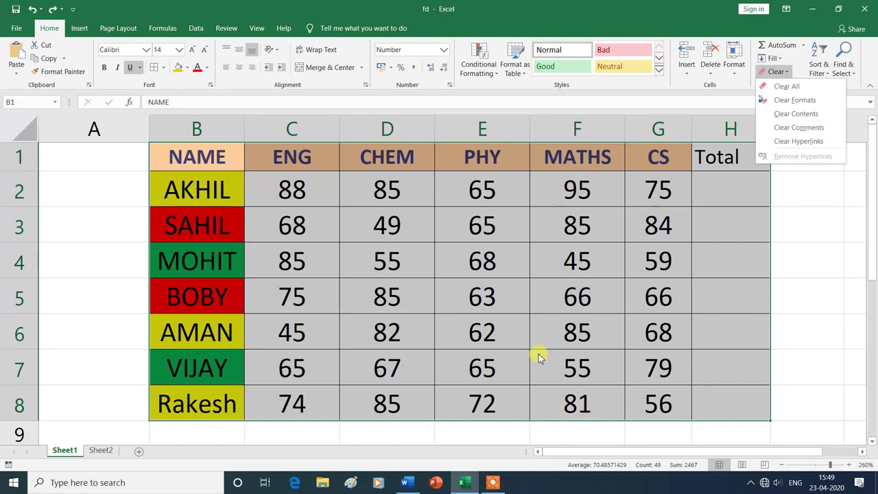
{"action": "left_click", "coordinate": [806, 116]}
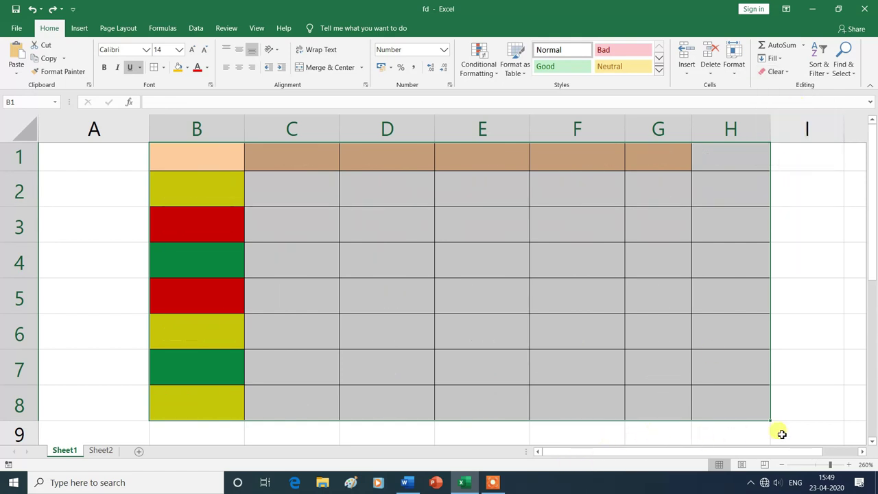
{"action": "left_click", "coordinate": [807, 429]}
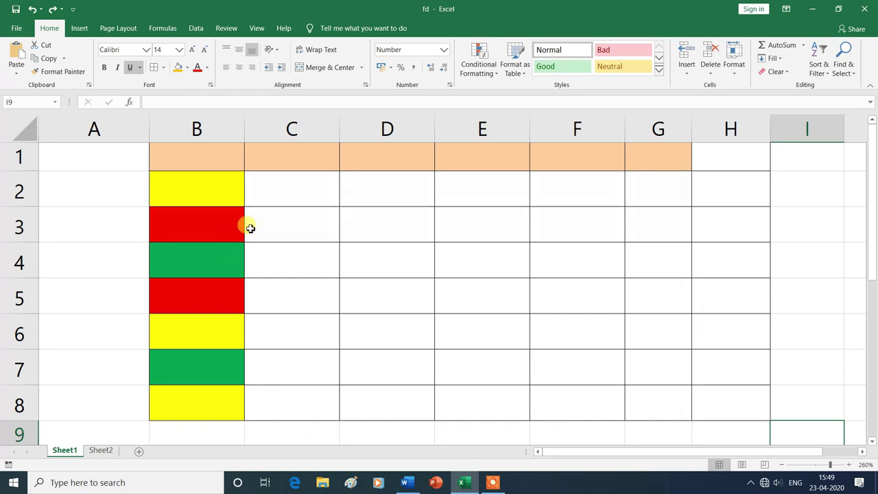
{"action": "key", "text": "ctrl+z"}
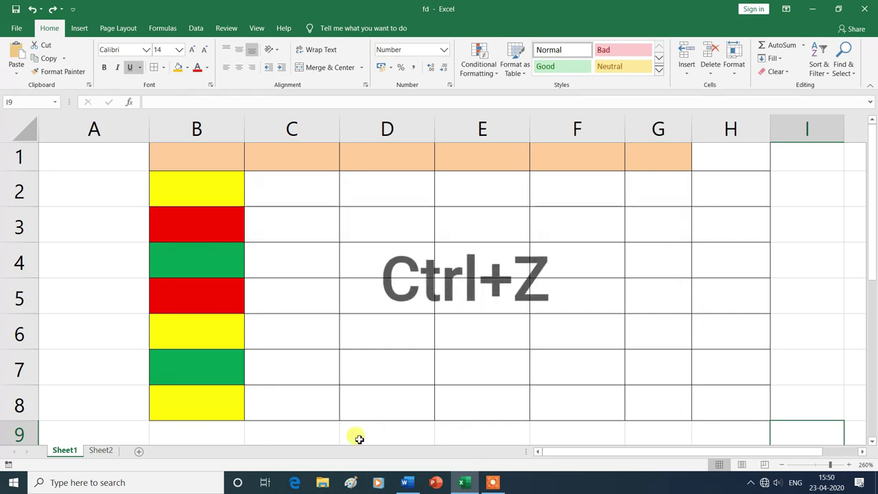
{"action": "key", "text": "ctrl+z"}
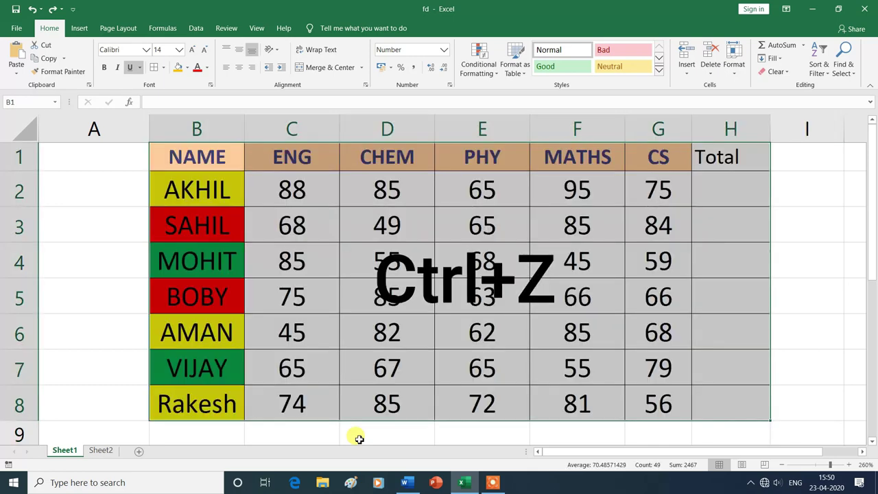
- Dismiss the Clear list and add a comment on C2 holding that row's student name
{"action": "left_click", "coordinate": [402, 432]}
{"action": "left_click", "coordinate": [776, 71]}
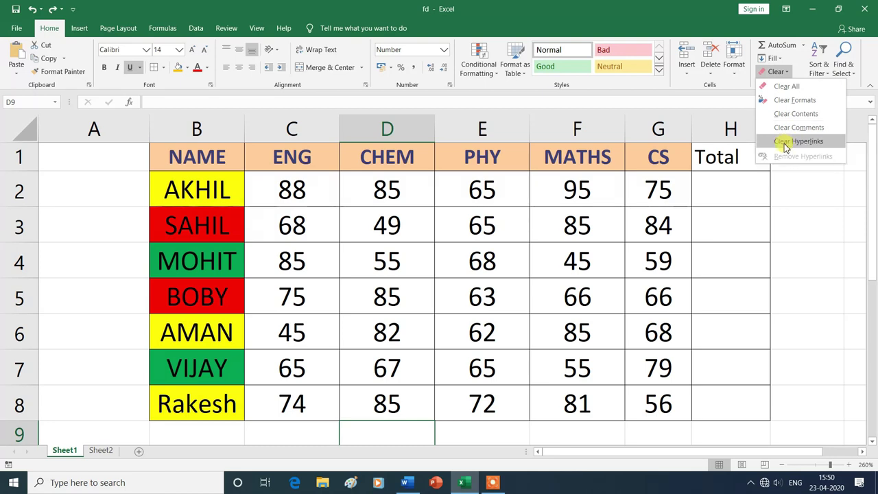
{"action": "left_click", "coordinate": [818, 398]}
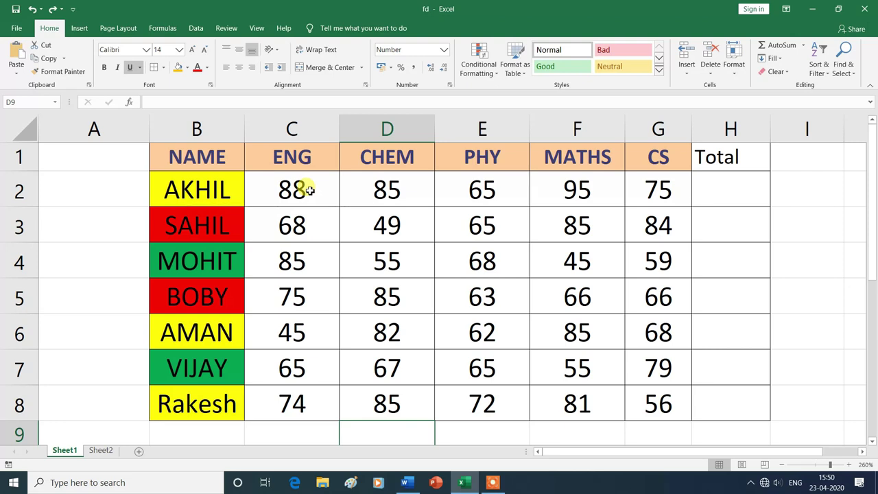
{"action": "right_click", "coordinate": [310, 191]}
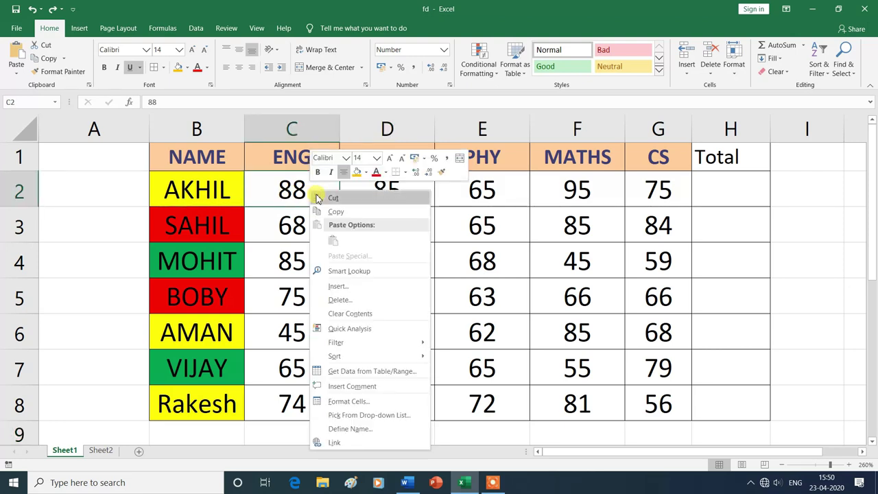
{"action": "left_click", "coordinate": [369, 386]}
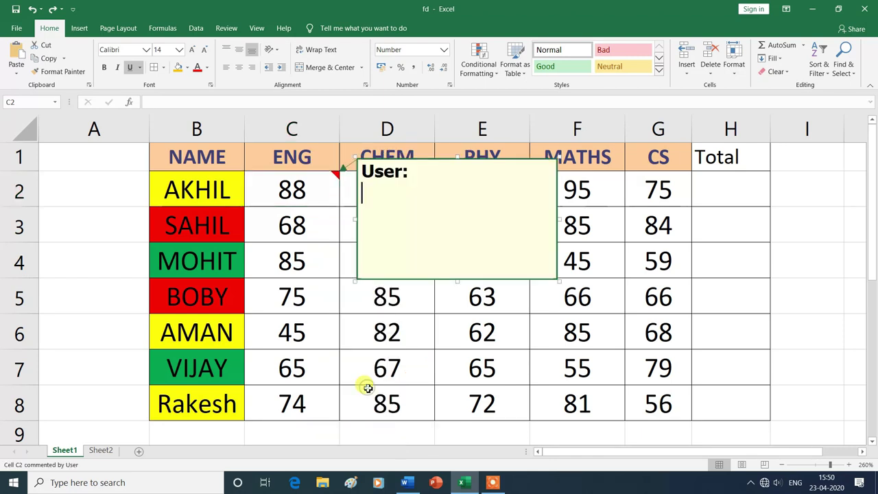
{"action": "type", "text": "AKHIL"}
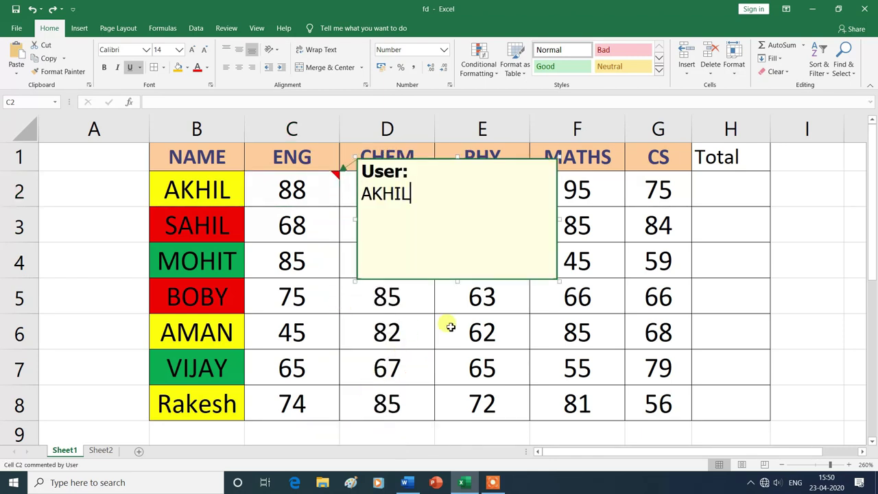
{"action": "left_click", "coordinate": [827, 365]}
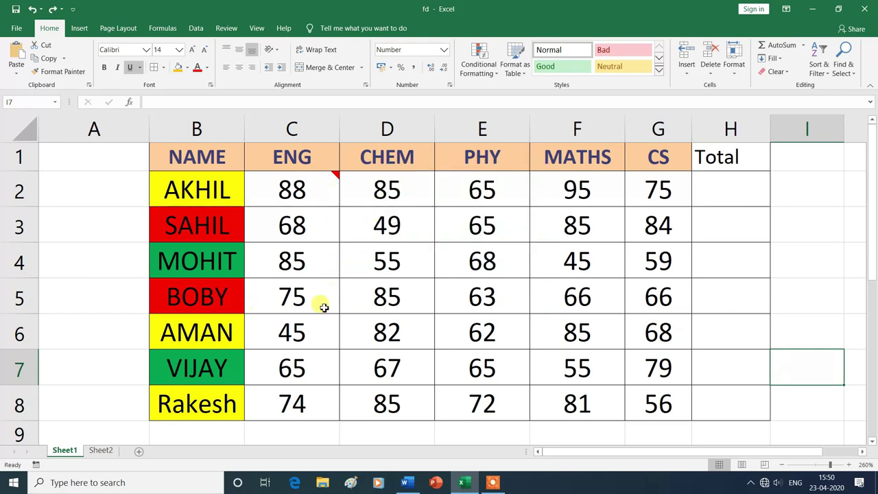
- Add comments on D5 and F6 with their rows' student names, then review the comment markers
{"action": "left_click", "coordinate": [396, 300]}
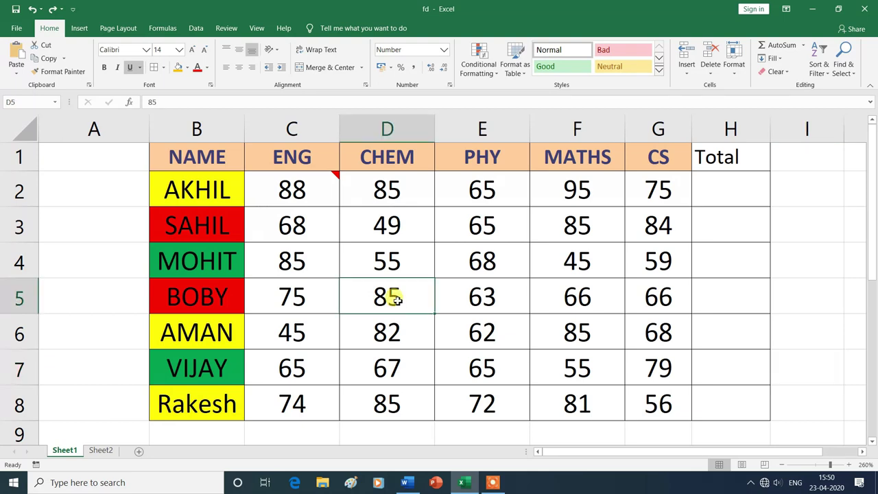
{"action": "right_click", "coordinate": [396, 300]}
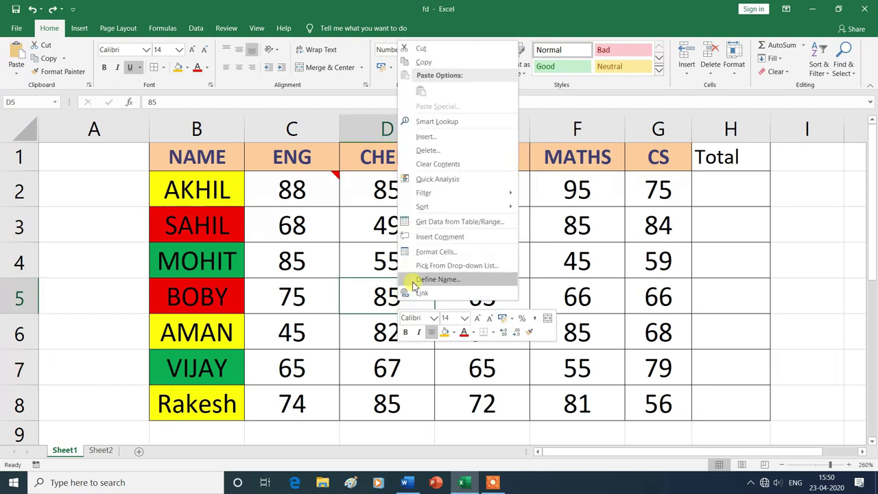
{"action": "left_click", "coordinate": [440, 238]}
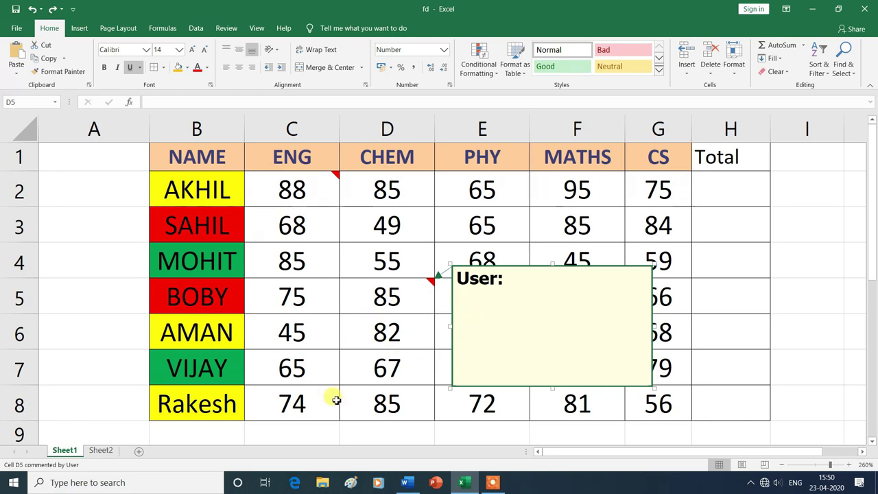
{"action": "type", "text": "BOBY"}
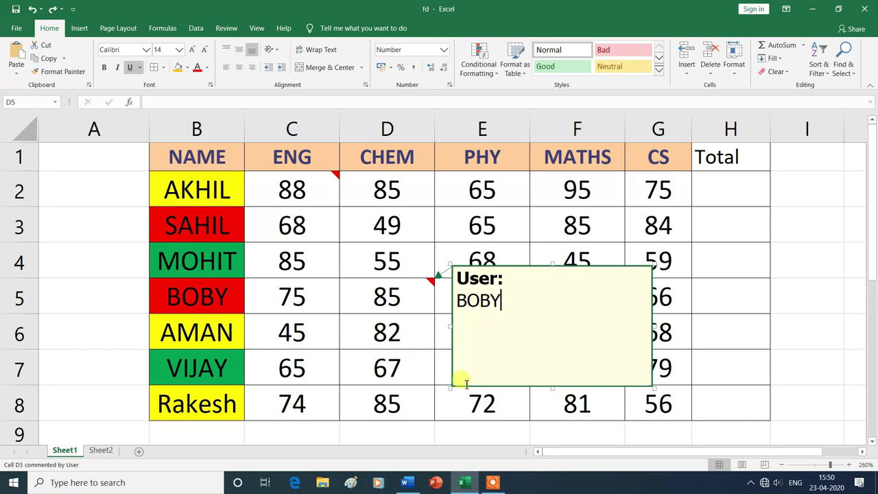
{"action": "left_click", "coordinate": [781, 374]}
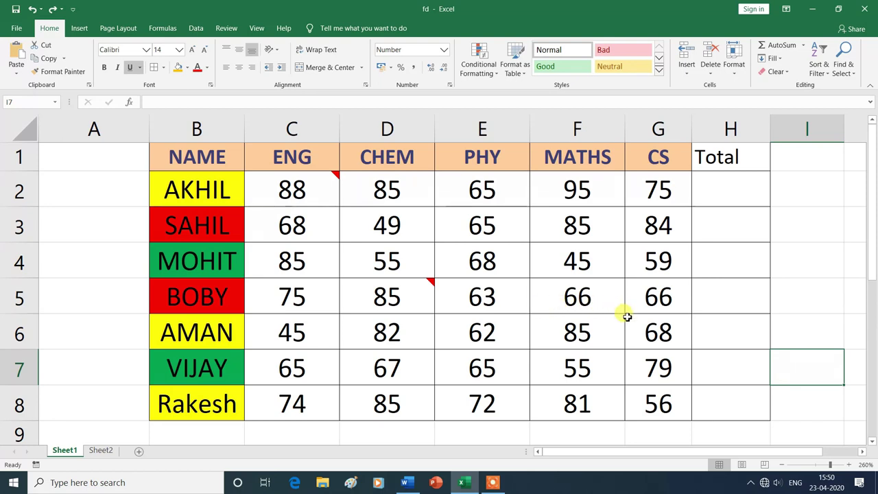
{"action": "left_click", "coordinate": [569, 332]}
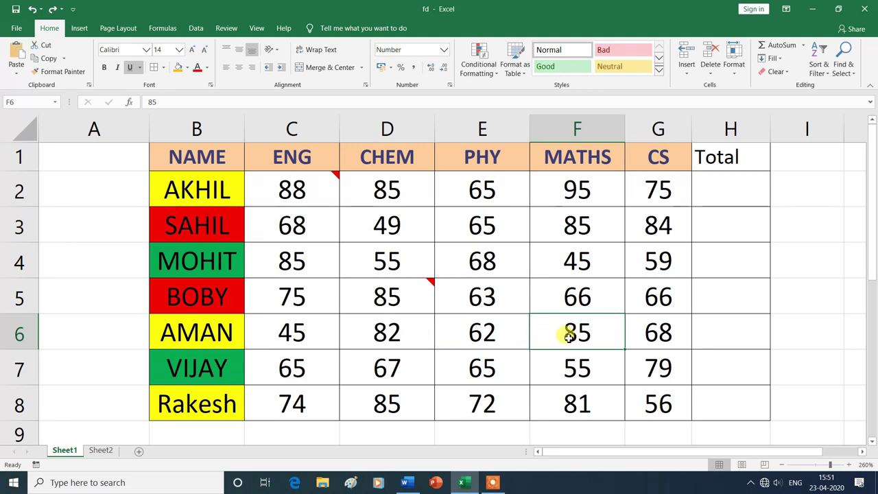
{"action": "right_click", "coordinate": [608, 335]}
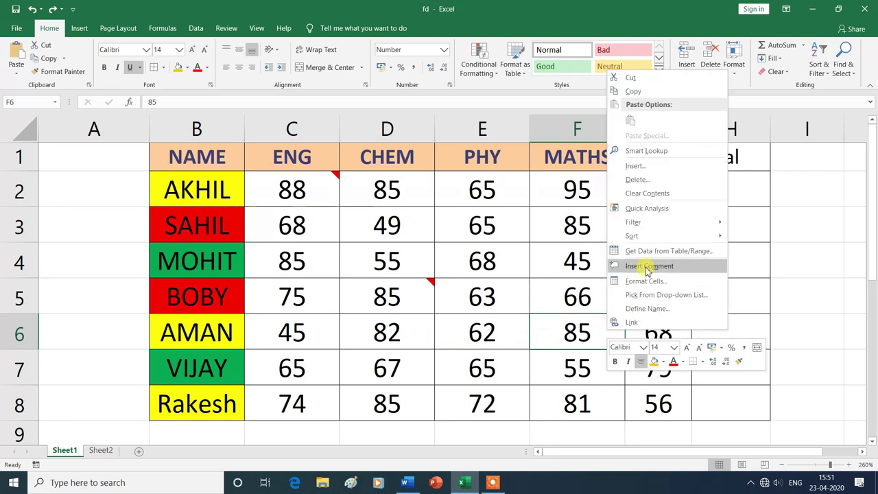
{"action": "left_click", "coordinate": [647, 267]}
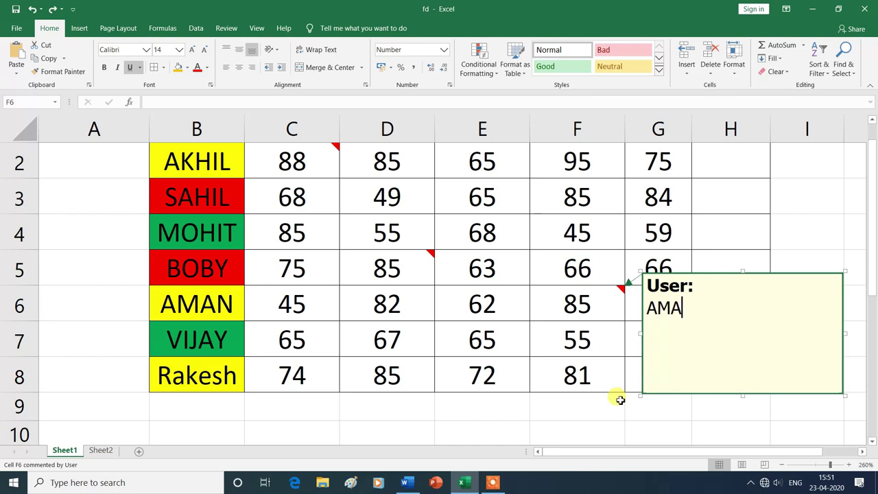
{"action": "left_click", "coordinate": [824, 254]}
{"action": "scroll", "coordinate": [563, 353], "scroll_direction": "up", "scroll_amount": 1}
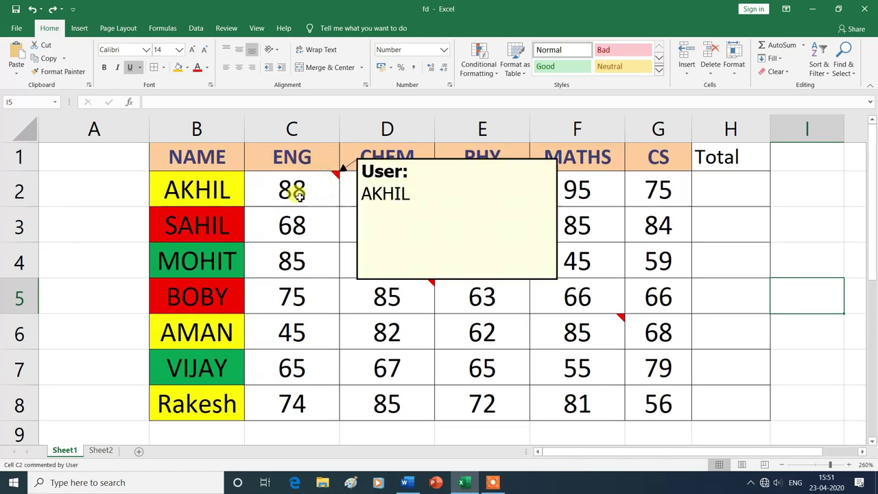
{"action": "mouse_move", "coordinate": [407, 299]}
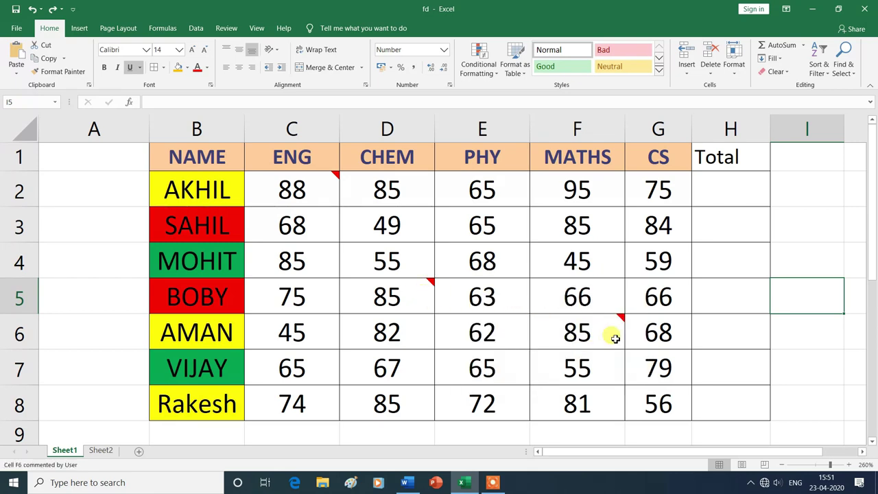
{"action": "mouse_move", "coordinate": [608, 339]}
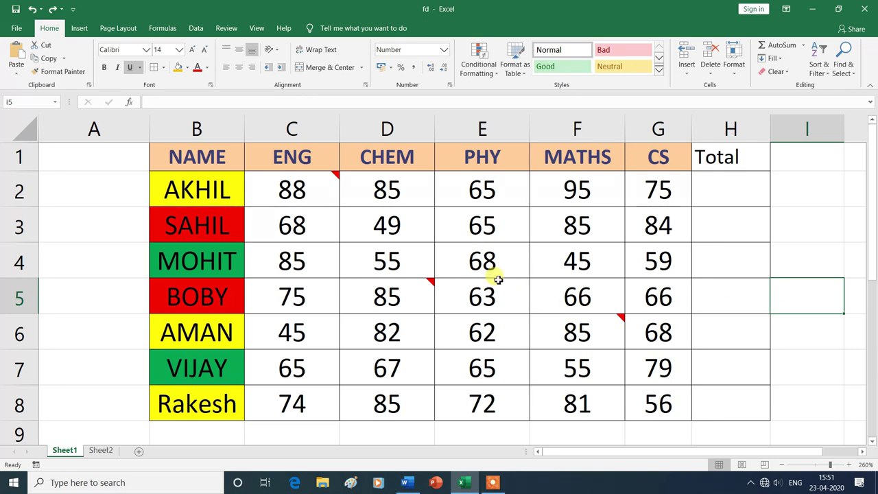
- Select B1:H8 and apply Clear Comments to remove the comments on C2, D5 and F6
{"action": "mouse_move", "coordinate": [171, 152]}
{"action": "left_mouse_down"}
{"action": "mouse_move", "coordinate": [553, 407]}
{"action": "mouse_move", "coordinate": [722, 411]}
{"action": "left_mouse_up"}
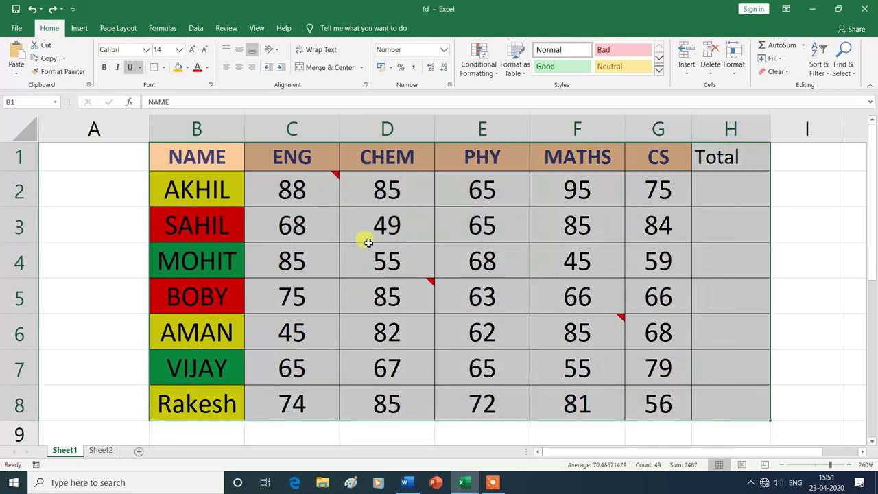
{"action": "mouse_move", "coordinate": [336, 173]}
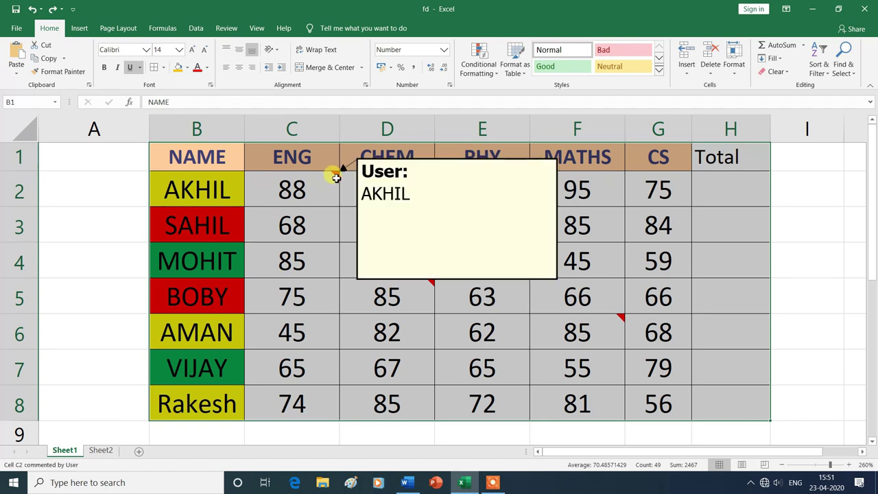
{"action": "mouse_move", "coordinate": [434, 284]}
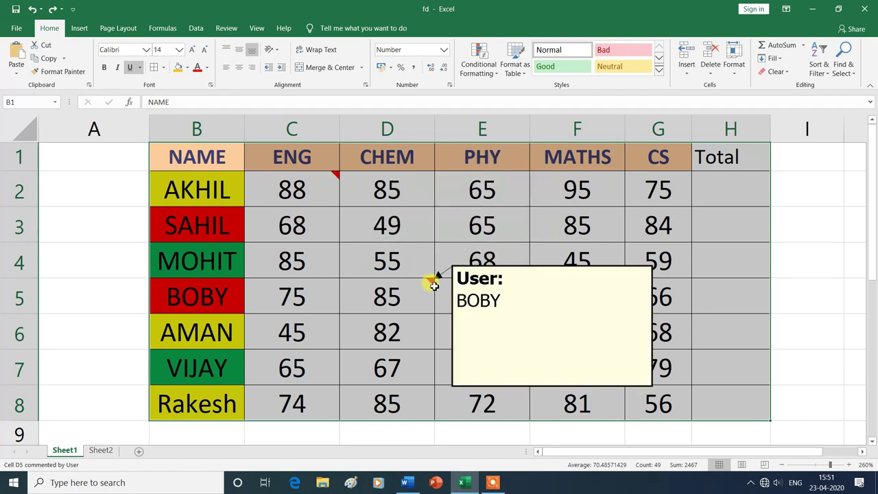
{"action": "mouse_move", "coordinate": [622, 320]}
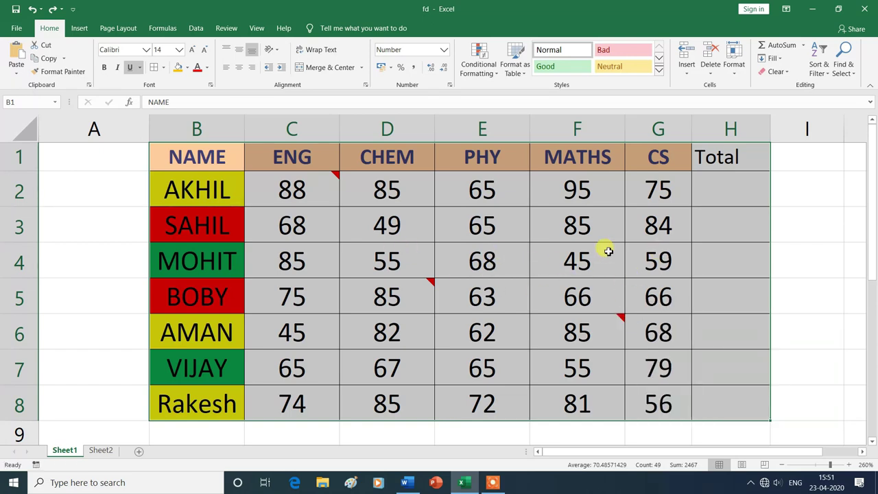
{"action": "left_click", "coordinate": [788, 74]}
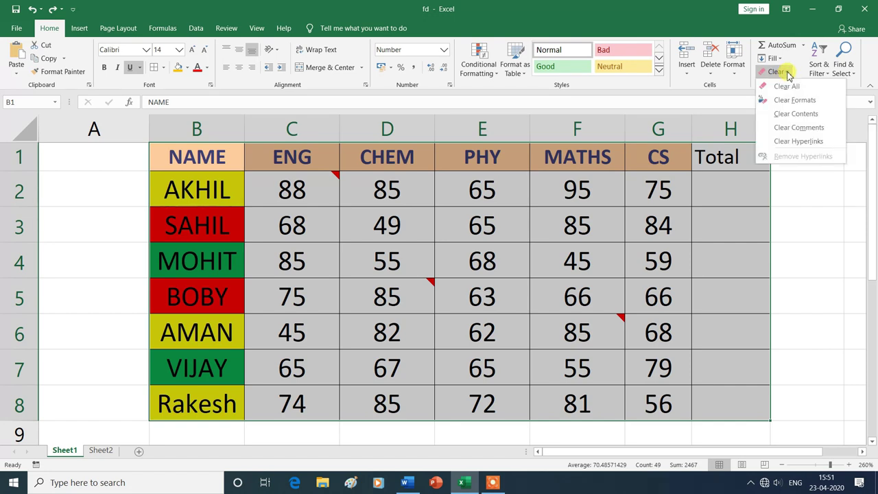
{"action": "left_click", "coordinate": [796, 128]}
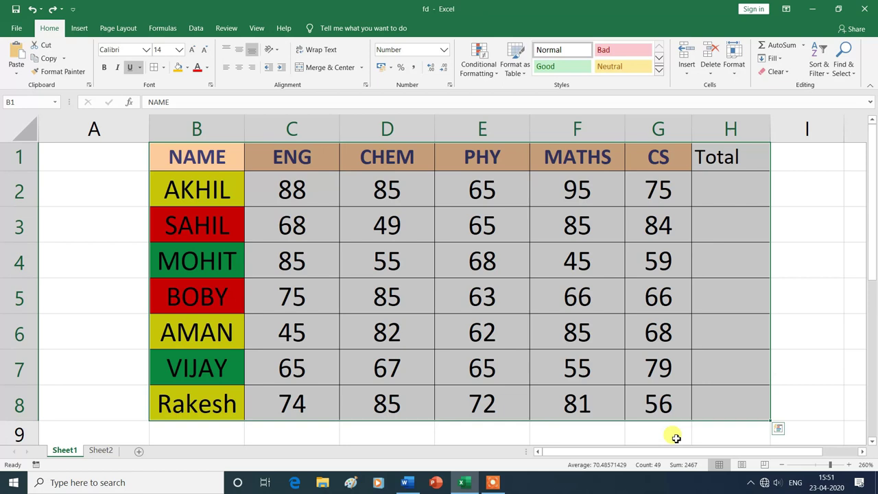
{"action": "left_click", "coordinate": [574, 435]}
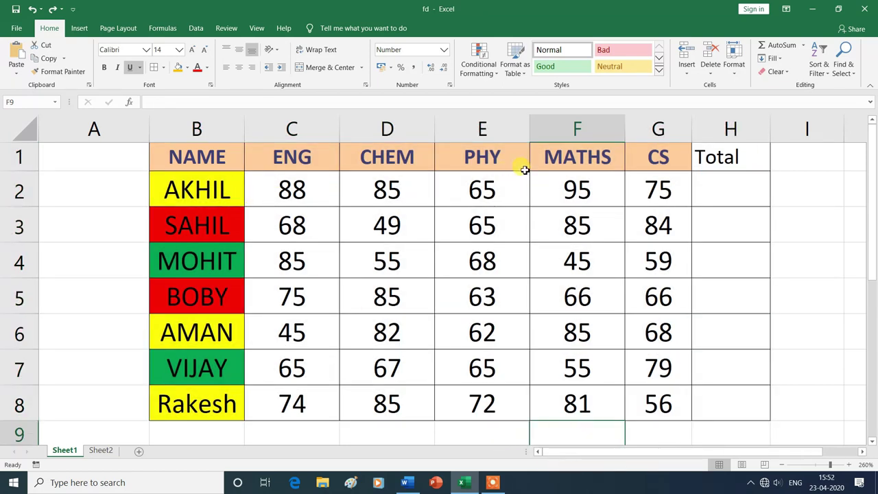
- Move to an empty cell and open then close the Clear list without choosing
{"action": "key", "text": "Up"}
{"action": "key", "text": "Up"}
{"action": "key", "text": "Right"}
{"action": "key", "text": "Right"}
{"action": "key", "text": "Right"}
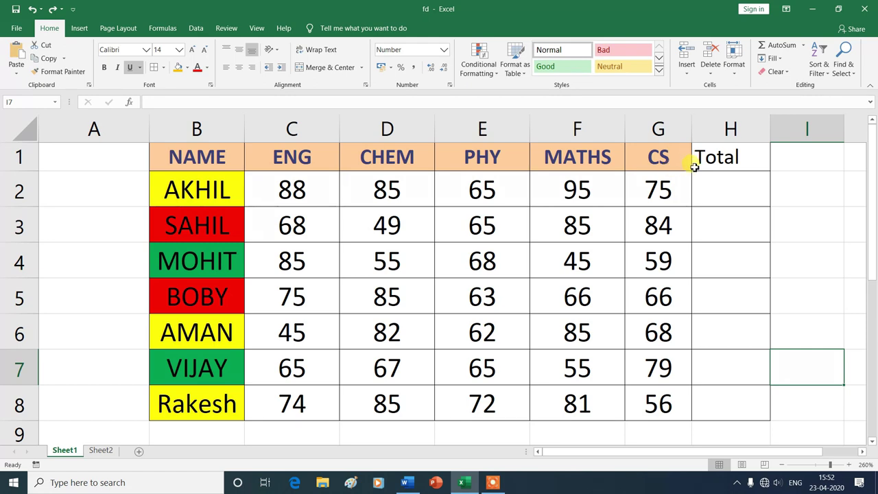
{"action": "left_click", "coordinate": [789, 75]}
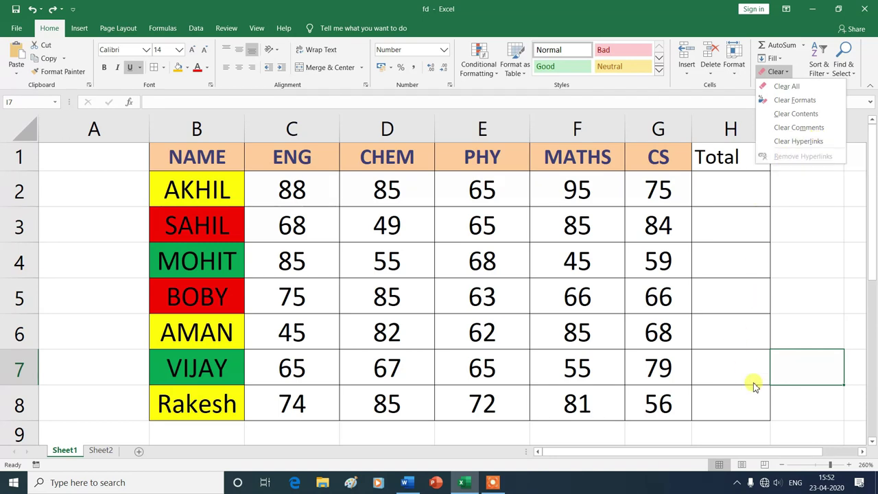
{"action": "left_click", "coordinate": [823, 403]}
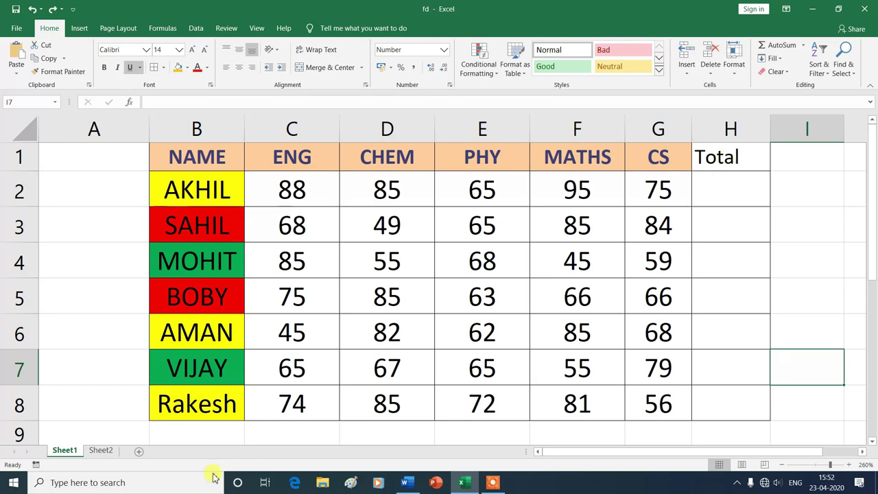
- Check Sheet2's Total column, return to Sheet1 and select the Total heading in H1
{"action": "left_click", "coordinate": [102, 453]}
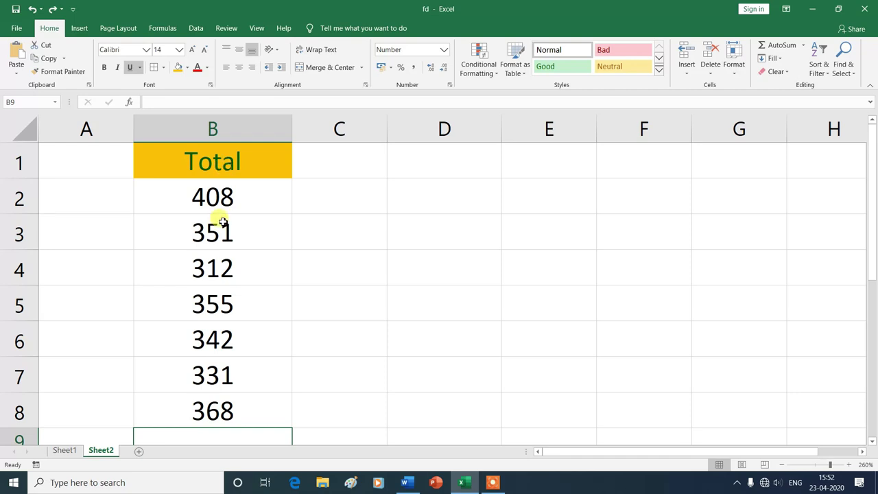
{"action": "left_click", "coordinate": [65, 450]}
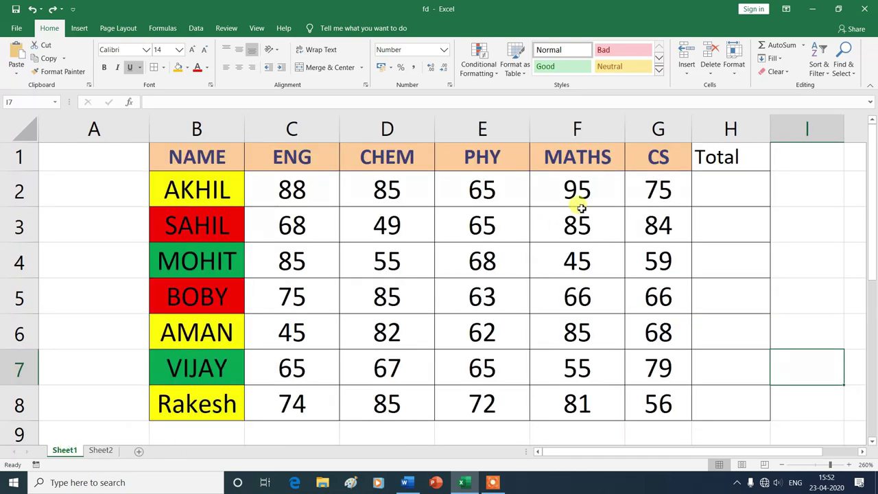
{"action": "left_click", "coordinate": [730, 158]}
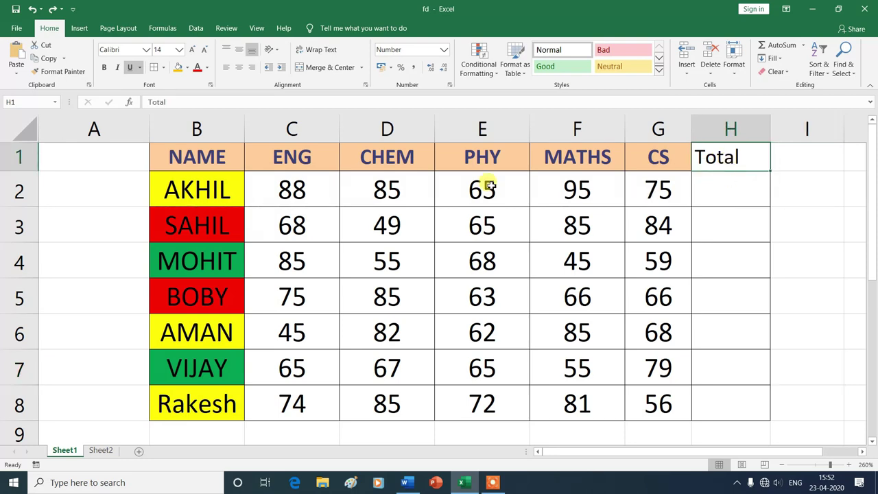
{"action": "left_click", "coordinate": [81, 29]}
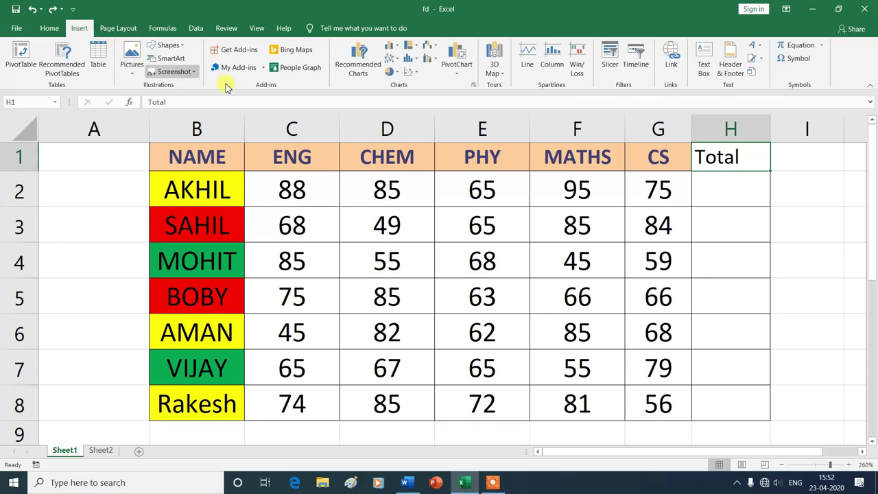
- Link the Total heading in H1 to cell A1 of Sheet2, test it, and return to Sheet1
{"action": "left_click", "coordinate": [672, 58]}
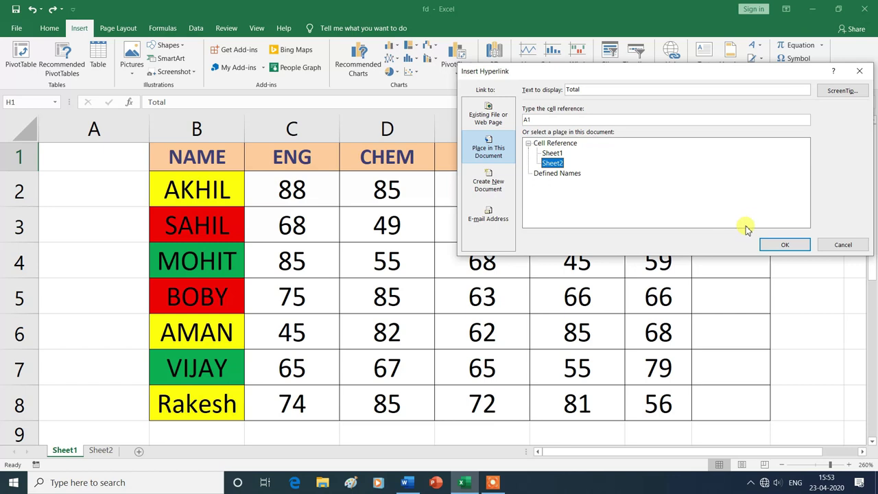
{"action": "left_click", "coordinate": [784, 247]}
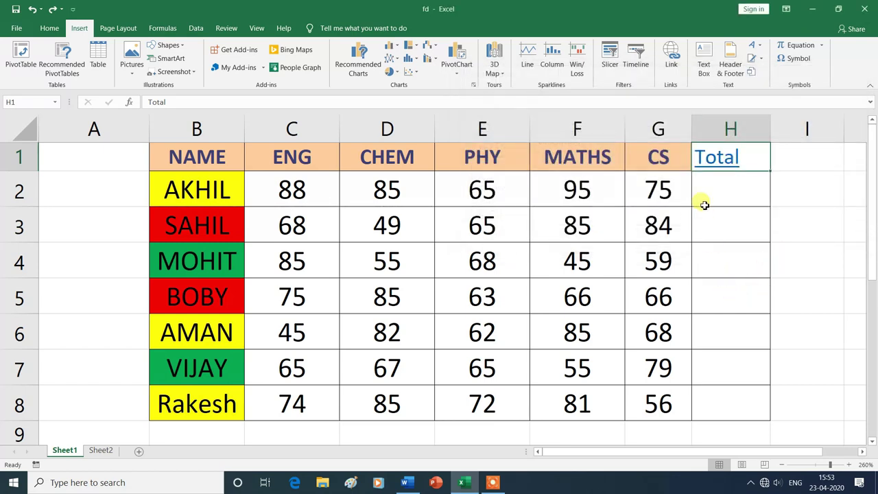
{"action": "mouse_move", "coordinate": [733, 172]}
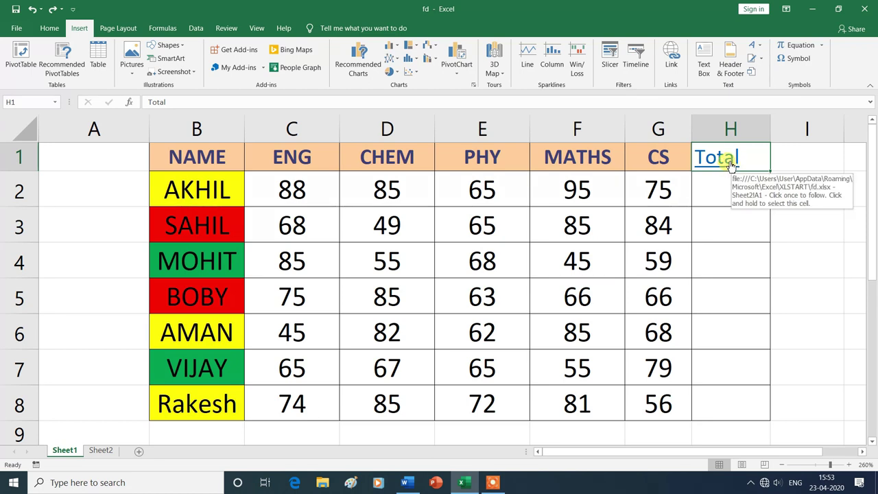
{"action": "left_click", "coordinate": [732, 164]}
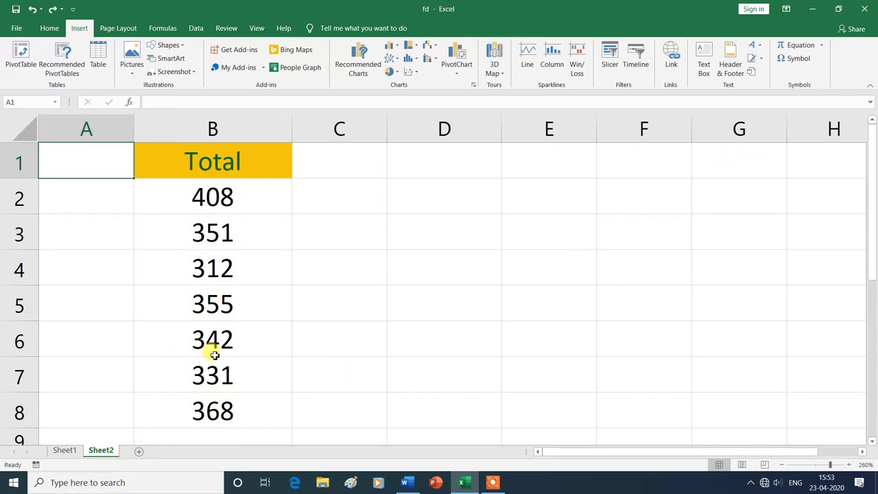
{"action": "left_click", "coordinate": [68, 455]}
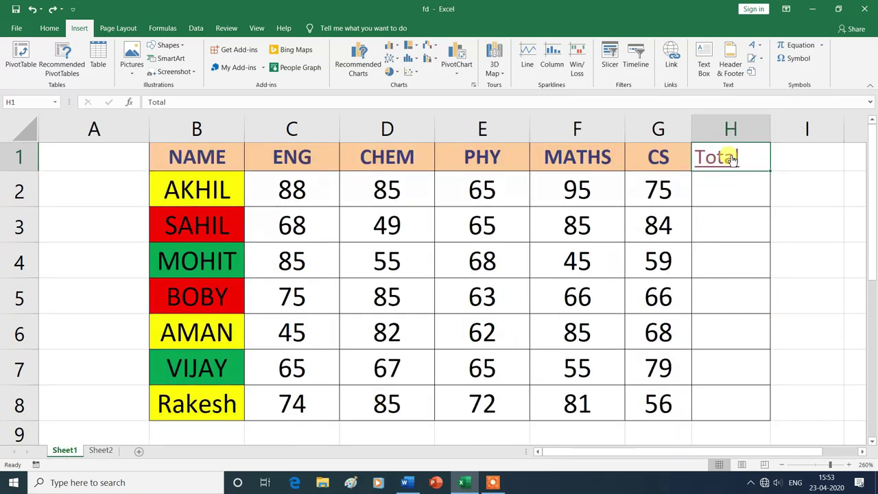
{"action": "mouse_move", "coordinate": [729, 157]}
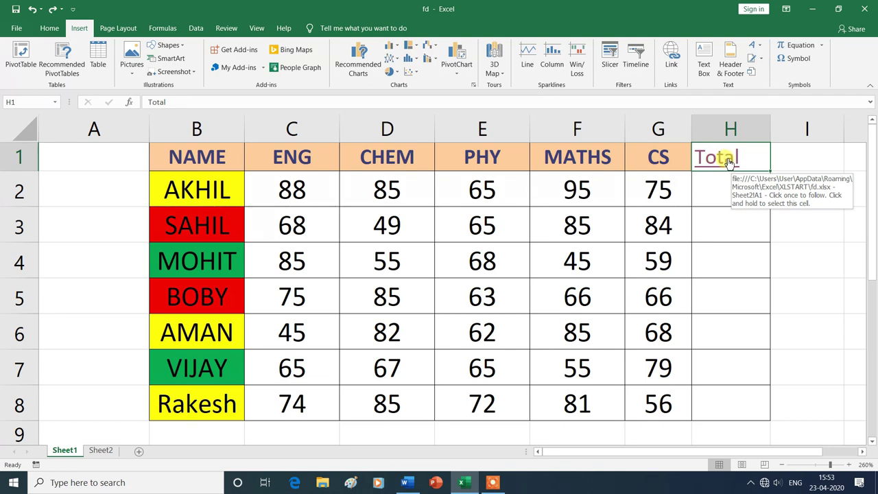
- Apply Clear Hyperlinks to H1, choosing Clear Hyperlinks and Formats to leave plain text
{"action": "left_click", "coordinate": [49, 28]}
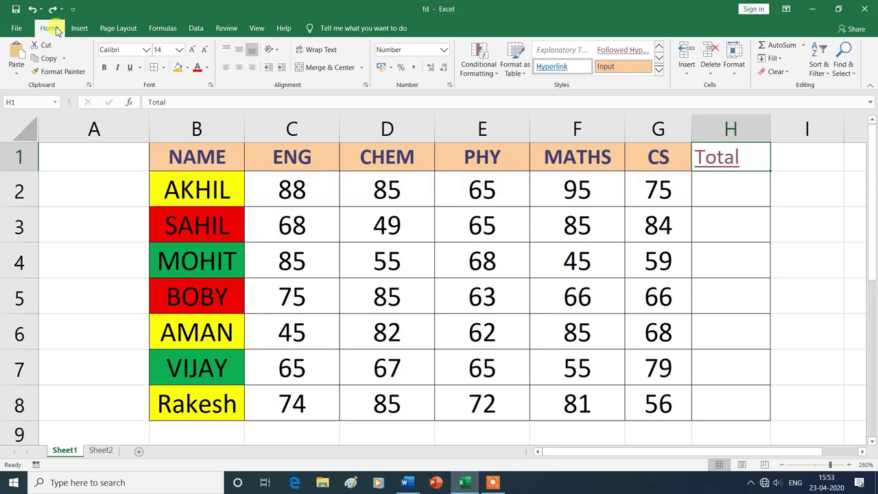
{"action": "left_click", "coordinate": [789, 73]}
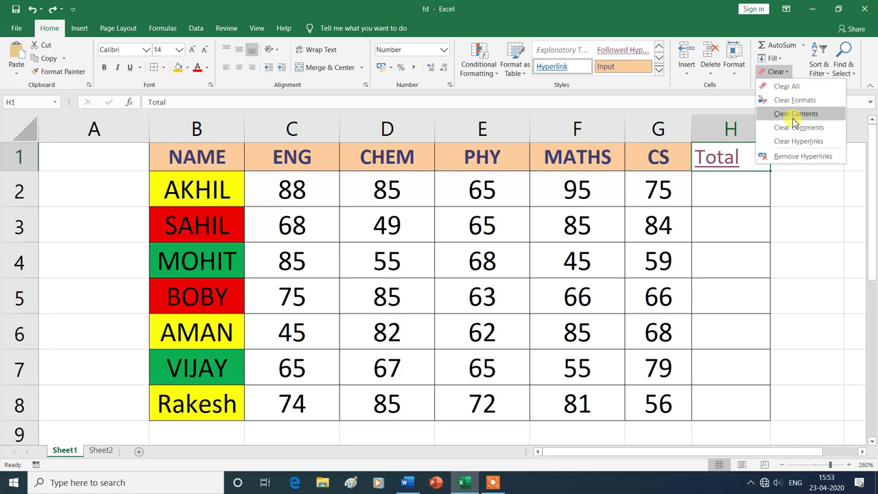
{"action": "left_click", "coordinate": [798, 142]}
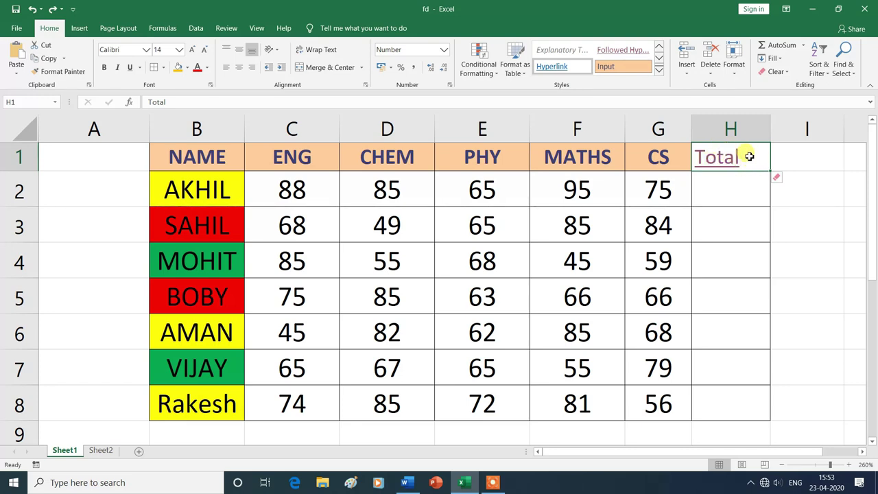
{"action": "left_click", "coordinate": [787, 181]}
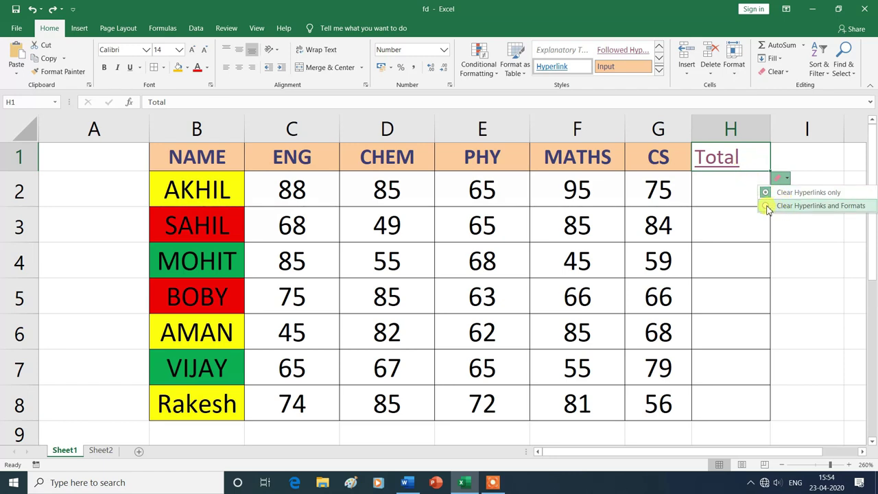
{"action": "left_click", "coordinate": [767, 207]}
{"action": "key", "text": "Down"}
{"action": "key", "text": "Down"}
{"action": "key", "text": "Down"}
{"action": "key", "text": "Right"}
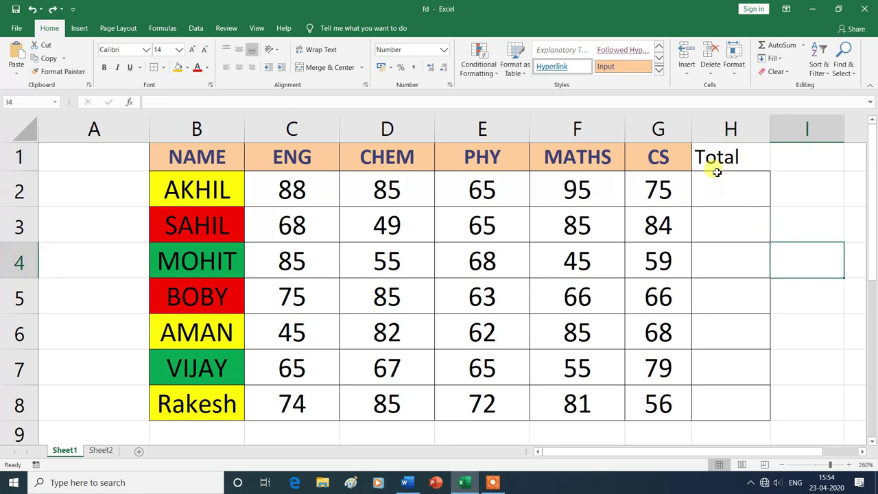